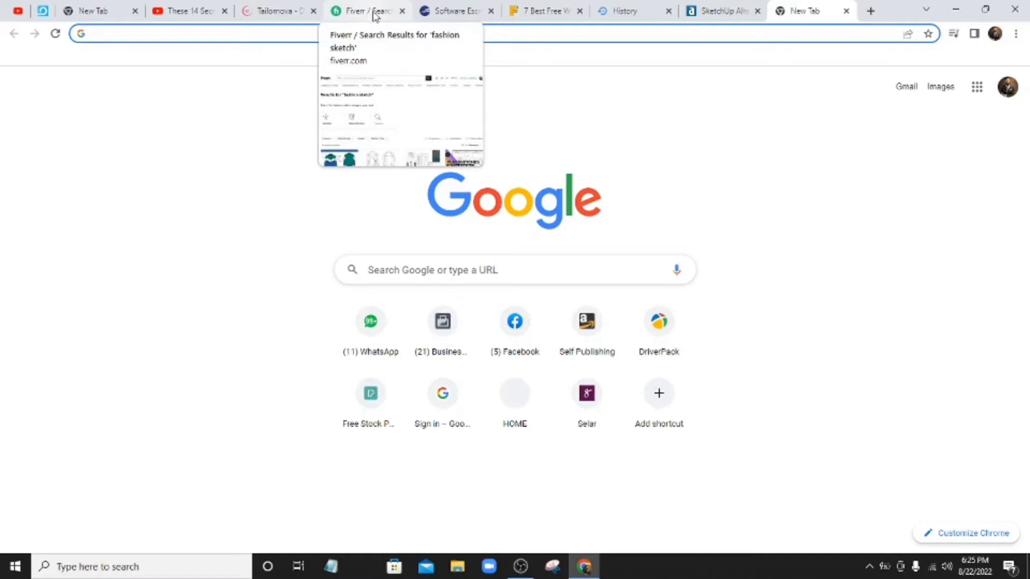
Search Fiverr for 'fashion sketch' and browse the gig listings.
{"action": "left_click", "coordinate": [377, 13]}
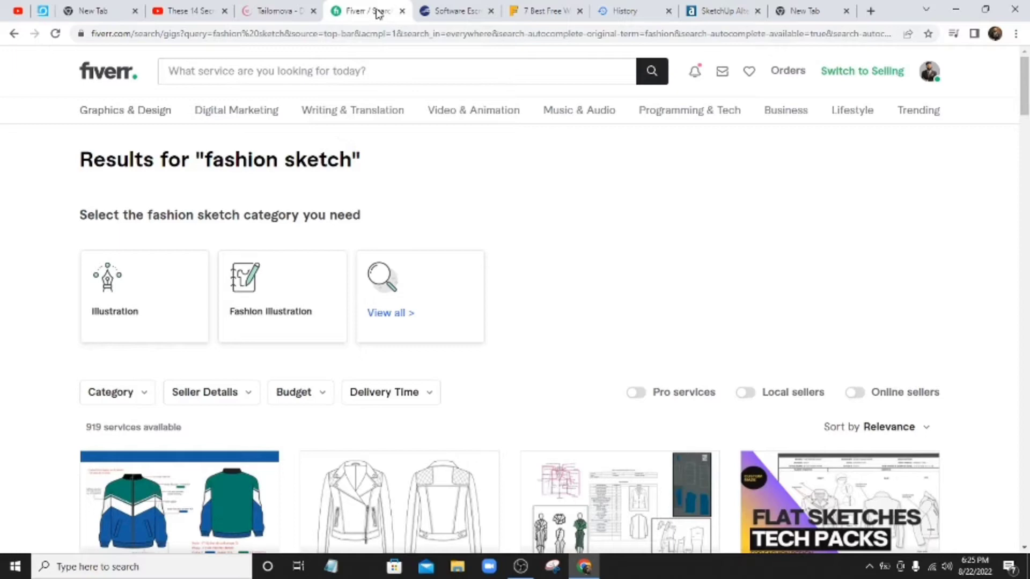
{"action": "left_click", "coordinate": [276, 77]}
{"action": "type", "text": "f"}
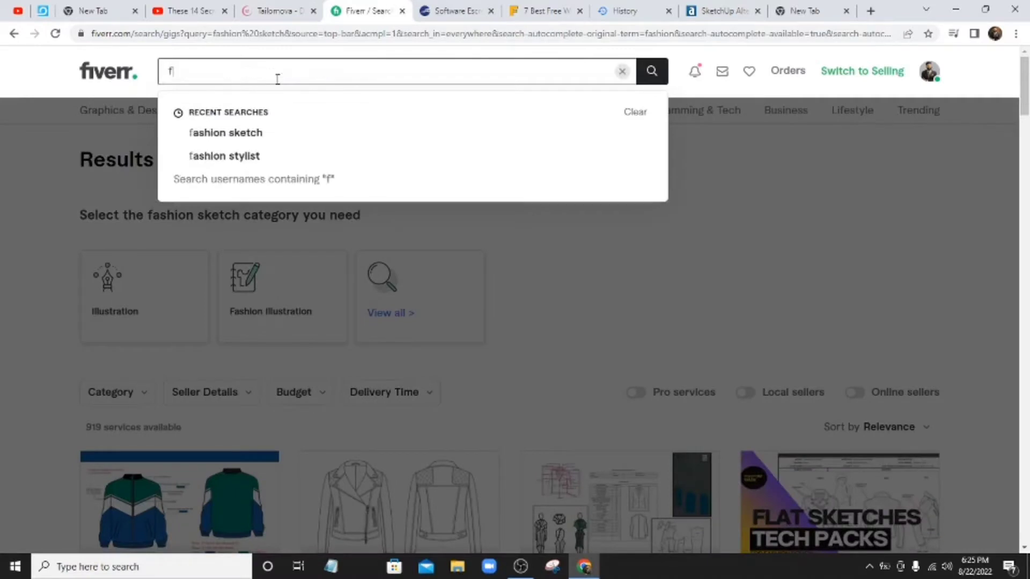
{"action": "type", "text": "ashi"}
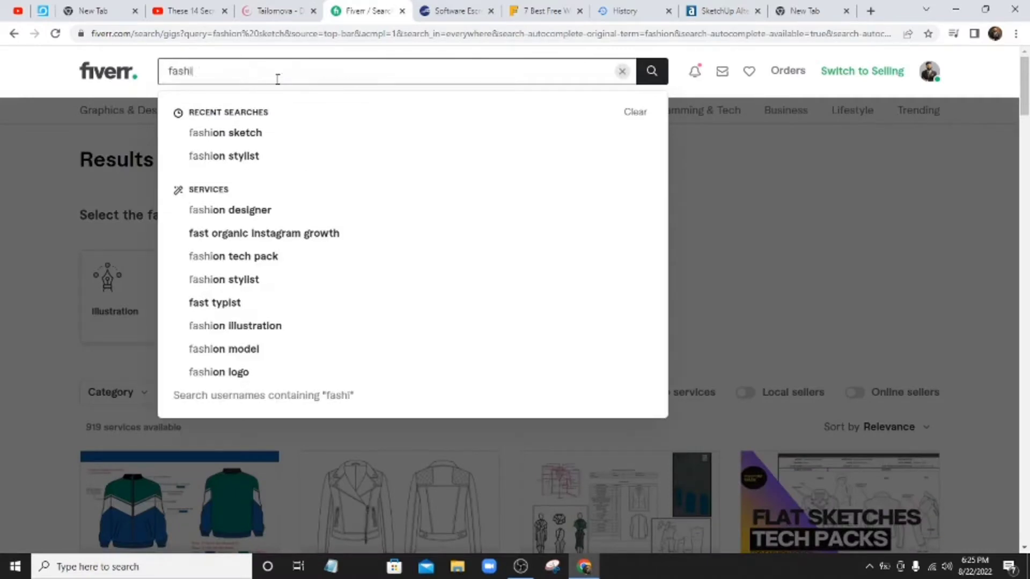
{"action": "type", "text": "on"}
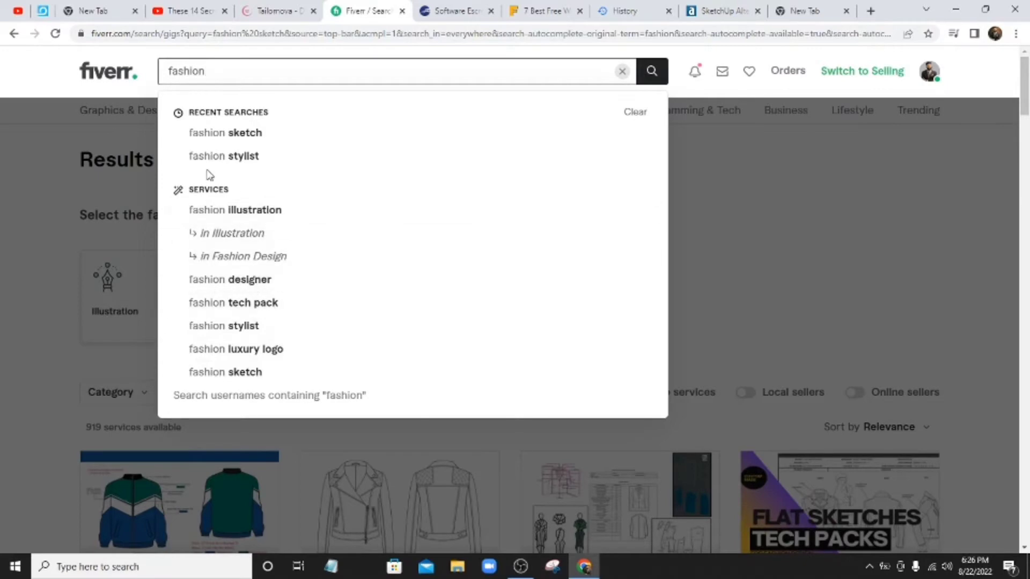
{"action": "left_click", "coordinate": [226, 134]}
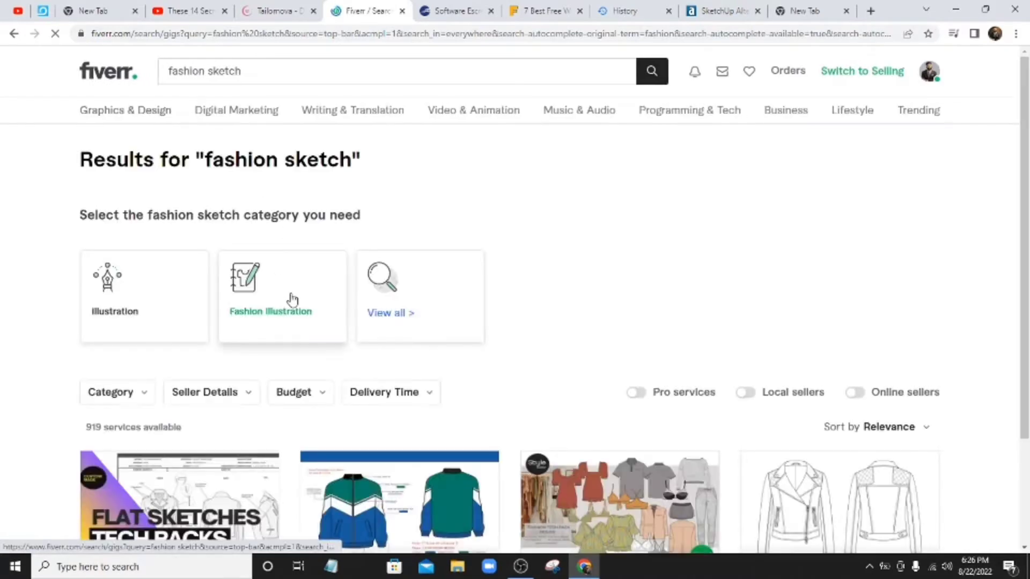
{"action": "scroll", "coordinate": [503, 298], "scroll_direction": "down", "scroll_amount": 2}
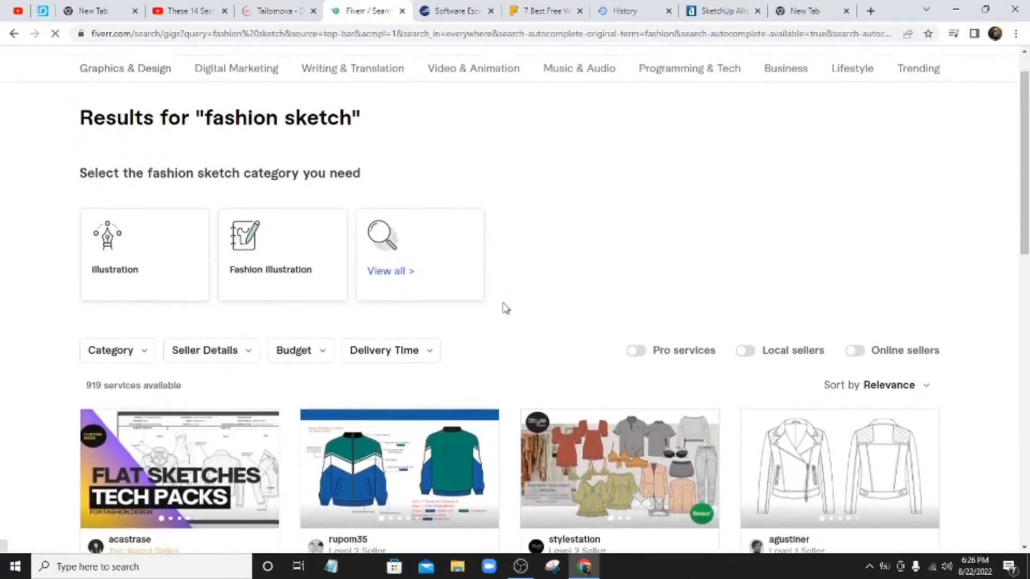
{"action": "scroll", "coordinate": [493, 308], "scroll_direction": "down", "scroll_amount": 2}
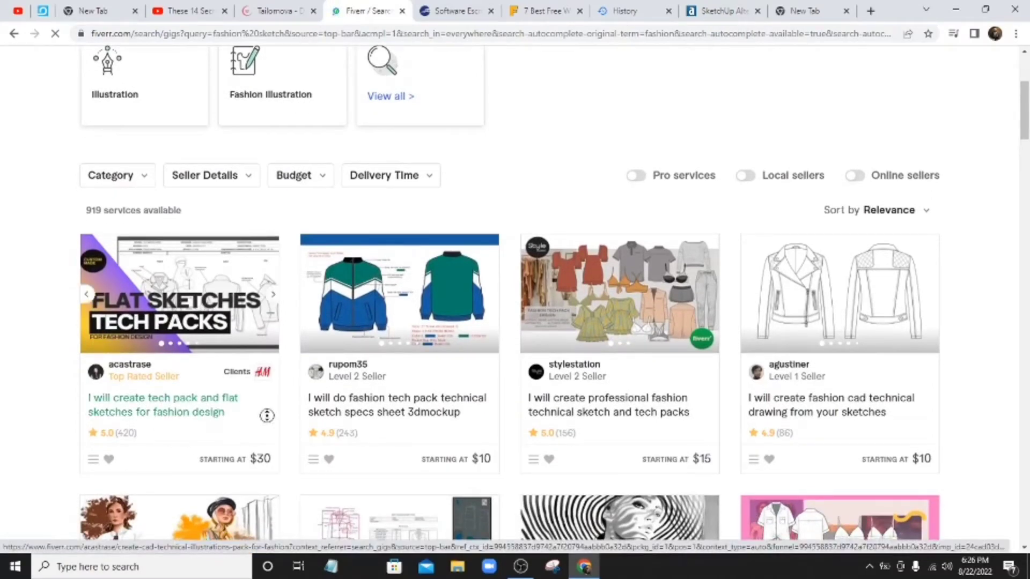
{"action": "mouse_move", "coordinate": [179, 467]}
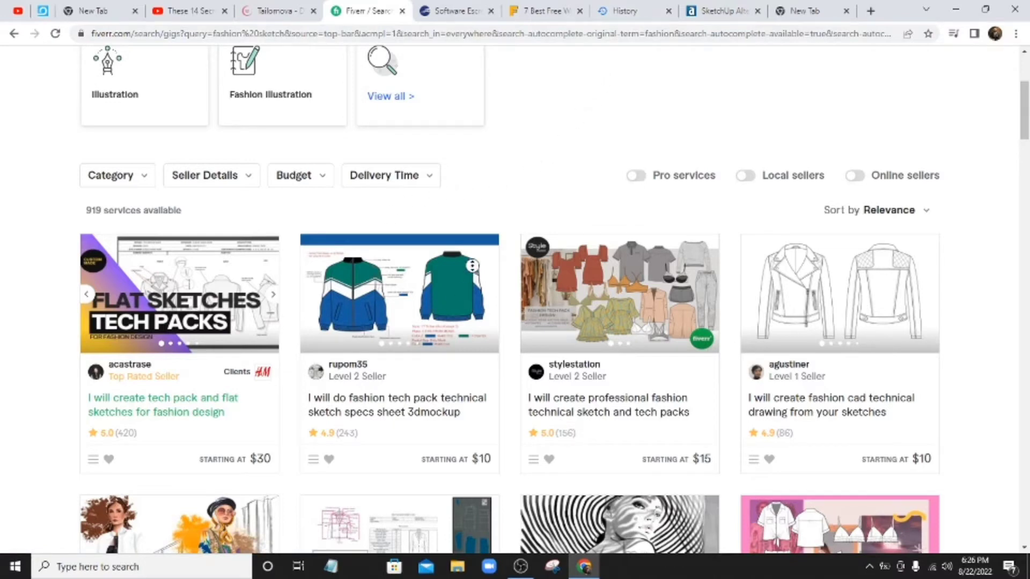
Search Fiverr for 'woodworking' and view the 199 gig results.
{"action": "left_click", "coordinate": [293, 98]}
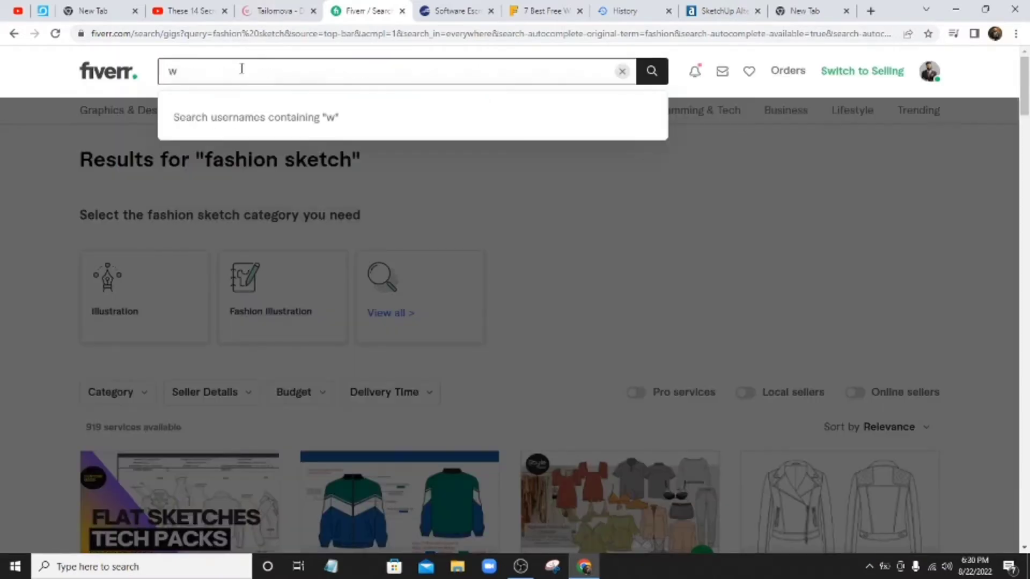
{"action": "type", "text": "oo"}
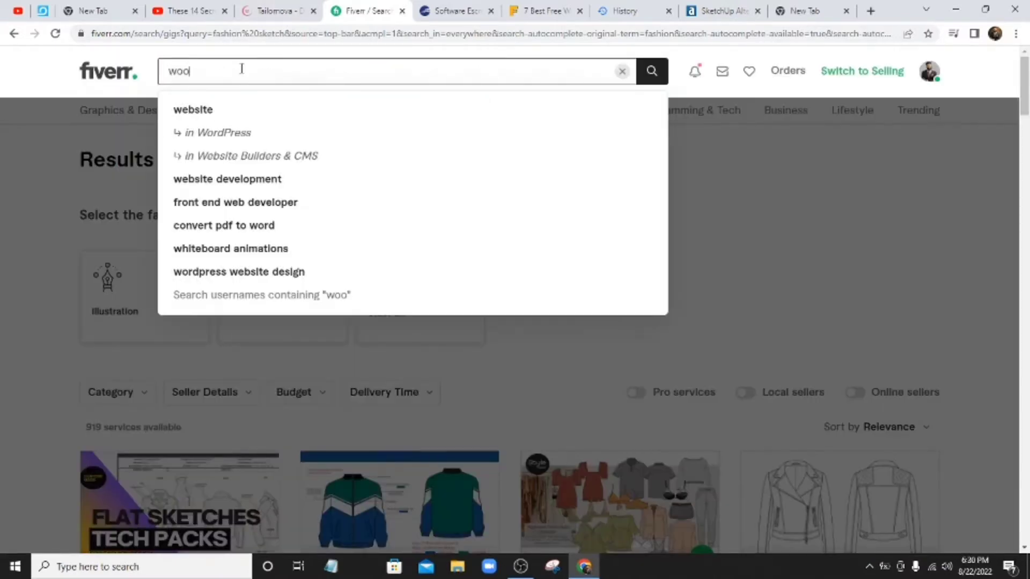
{"action": "type", "text": "d"}
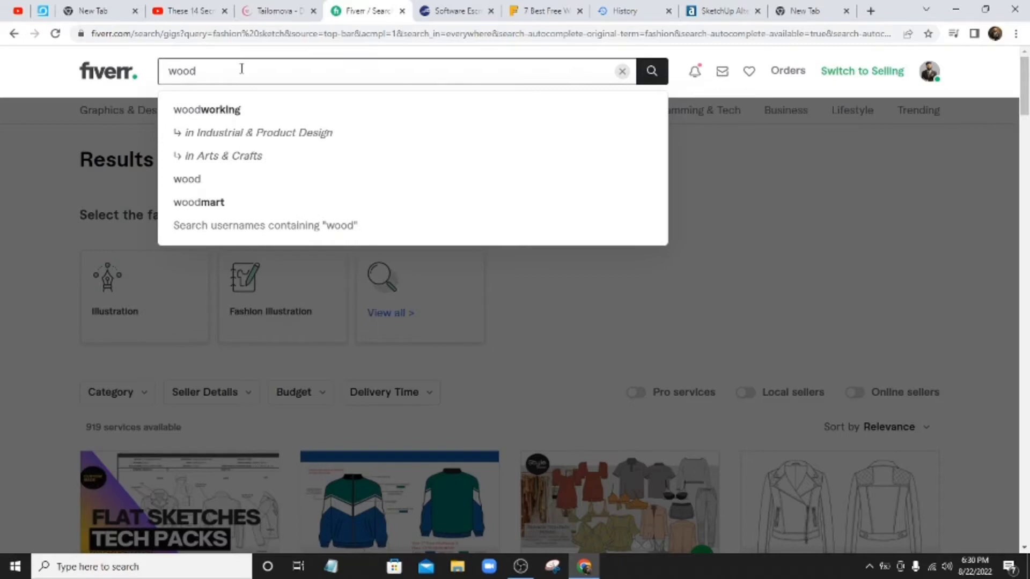
{"action": "left_click", "coordinate": [263, 117]}
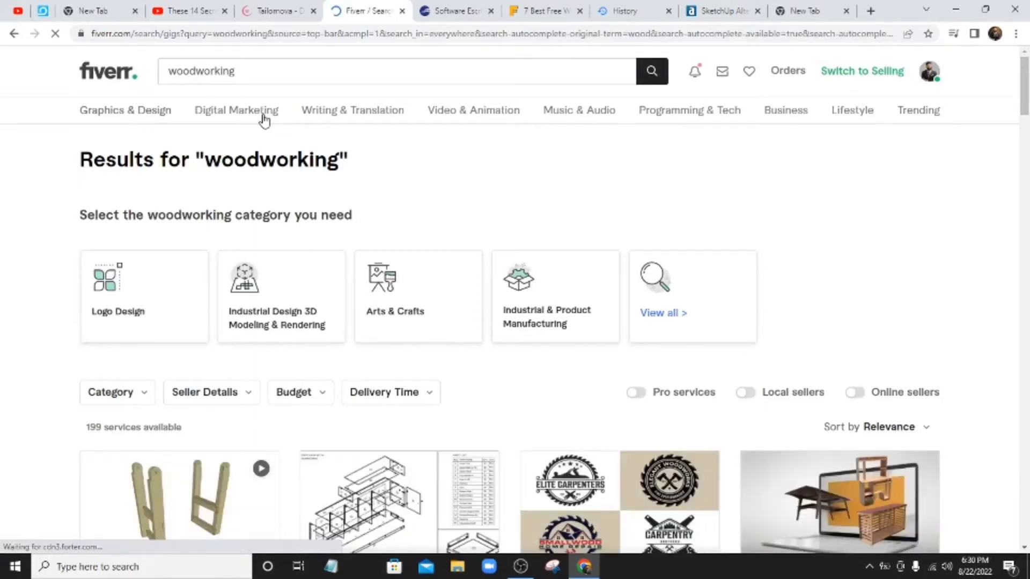
{"action": "scroll", "coordinate": [263, 119], "scroll_direction": "down", "scroll_amount": 1}
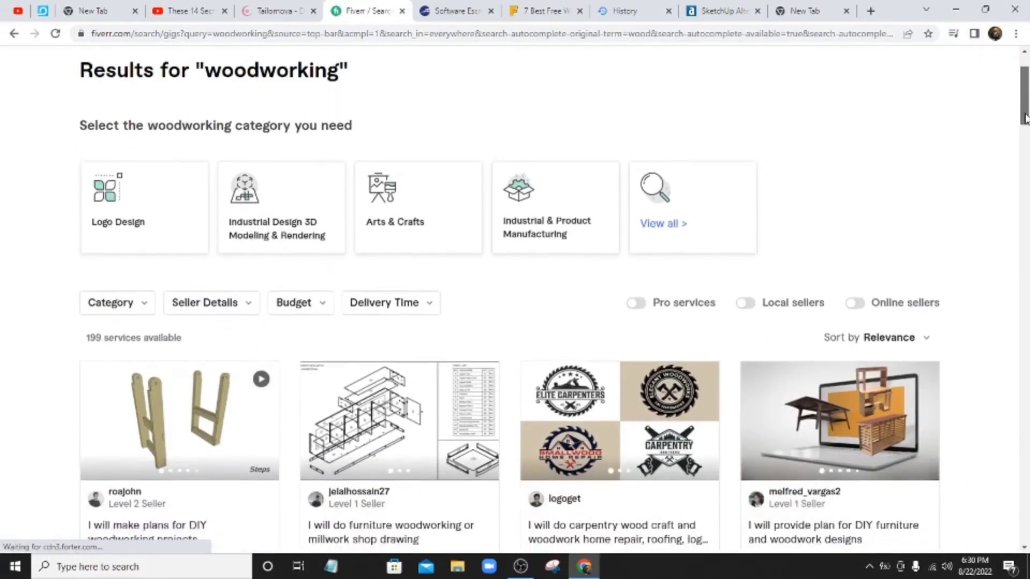
{"action": "scroll", "coordinate": [263, 119], "scroll_direction": "down", "scroll_amount": 3}
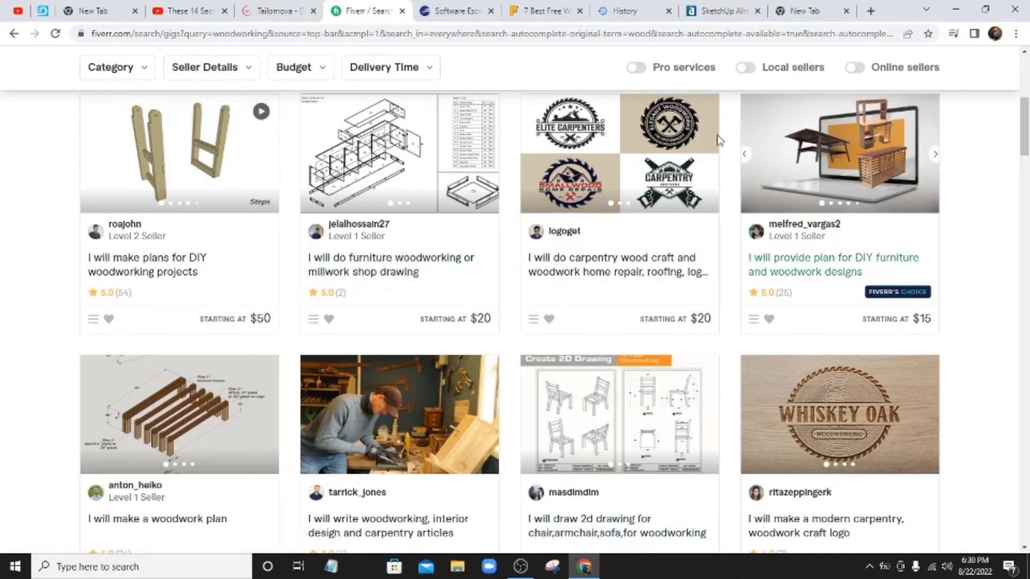
{"action": "mouse_move", "coordinate": [1018, 132]}
{"action": "left_mouse_down"}
{"action": "mouse_move", "coordinate": [1024, 186]}
{"action": "mouse_move", "coordinate": [1024, 65]}
{"action": "left_mouse_up"}
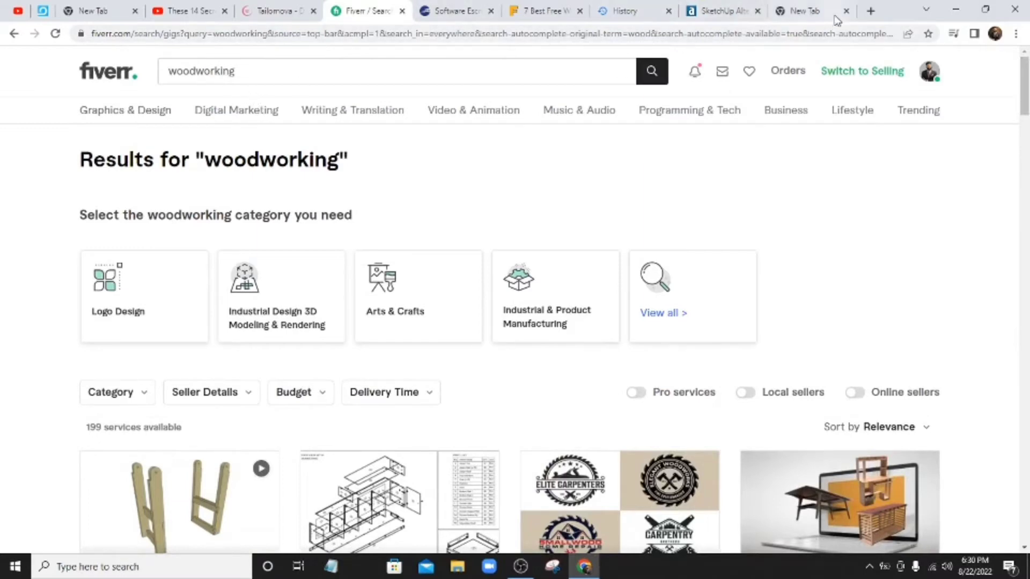
Open a new tab, then close it with Ctrl+W to return to Tailornova.
{"action": "left_click", "coordinate": [872, 11]}
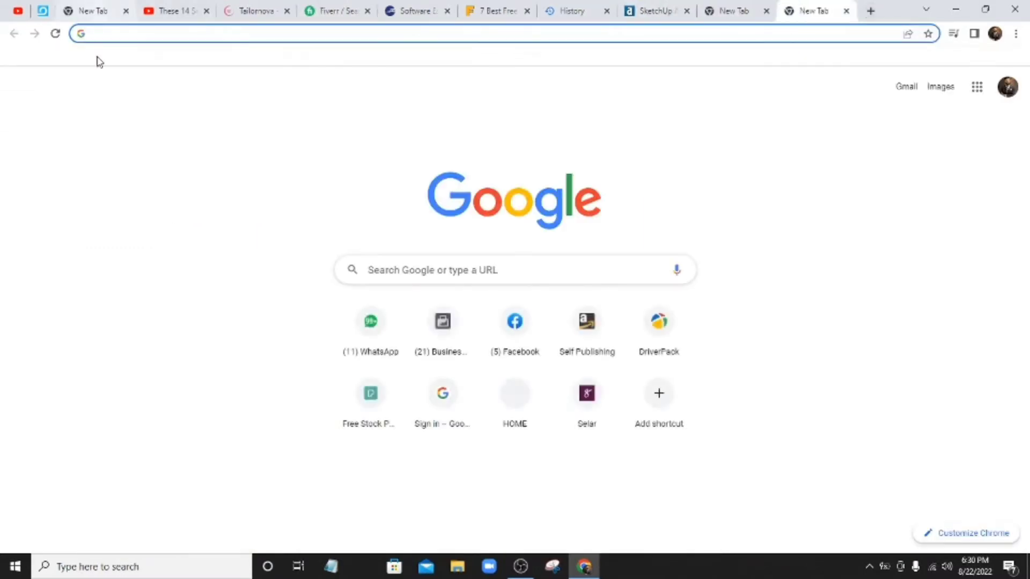
{"action": "type", "text": "sk"}
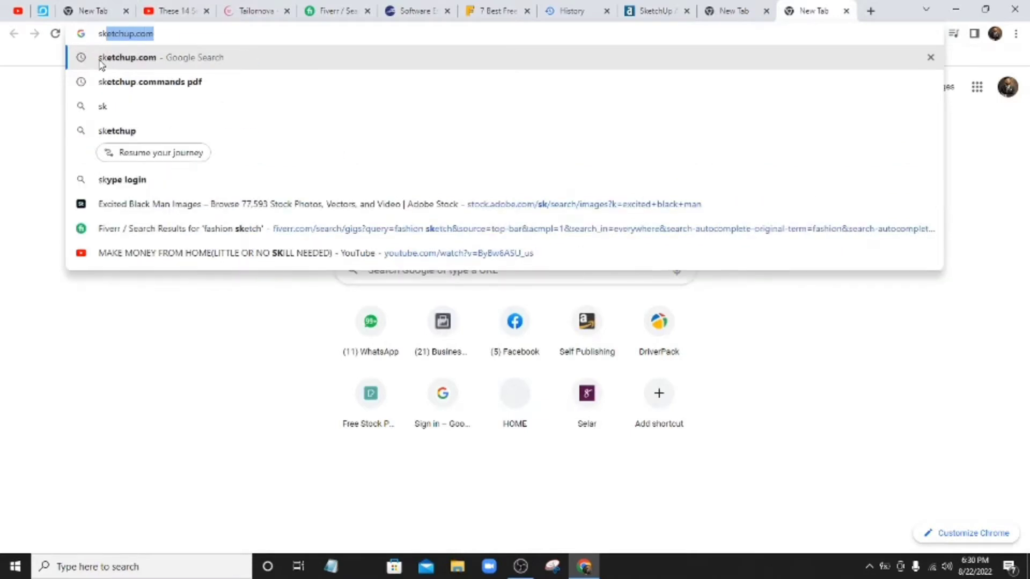
{"action": "key", "text": "ctrl+w"}
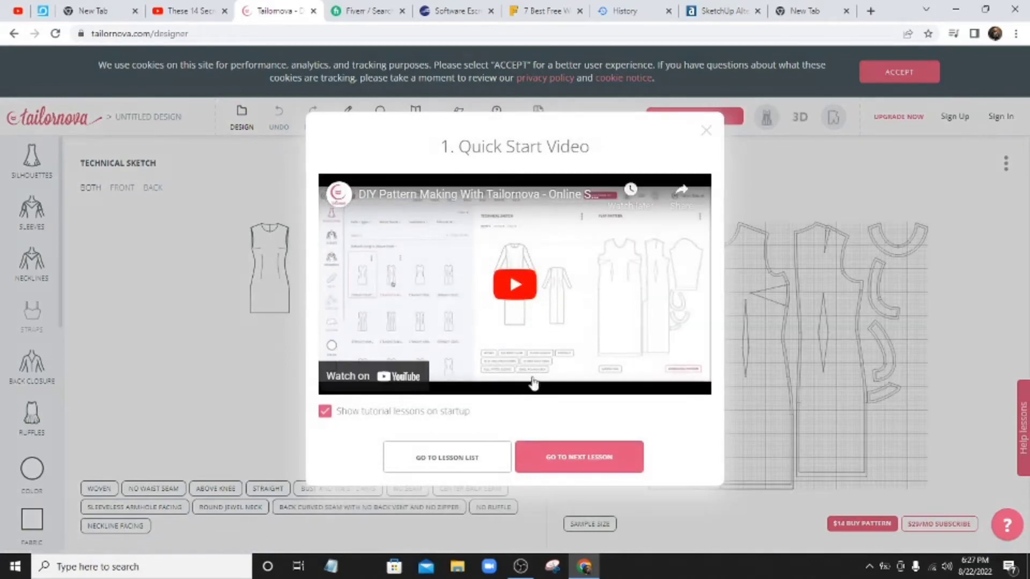
Close the Quick Start Video and Help lessons dialogs.
{"action": "left_click", "coordinate": [453, 460]}
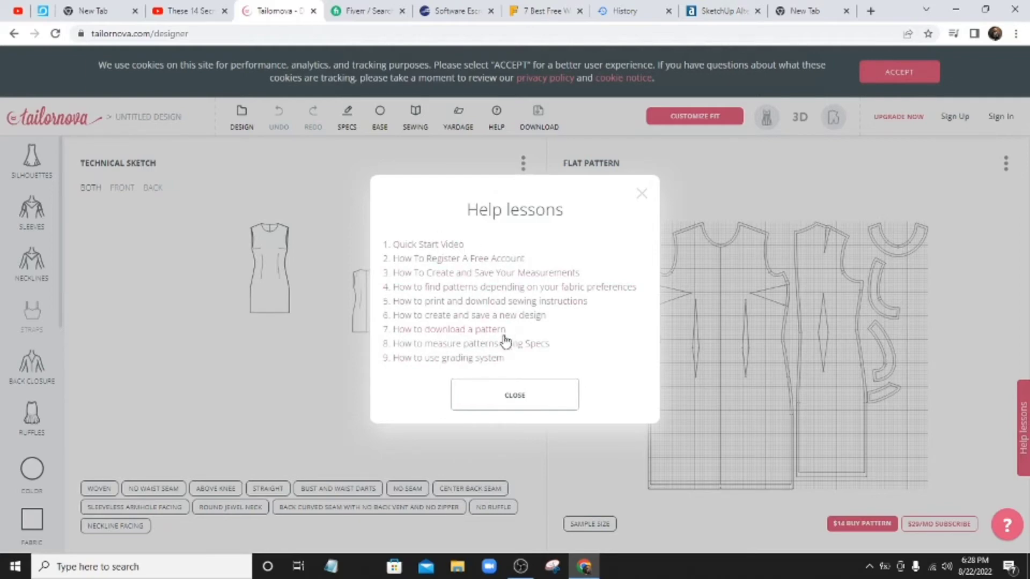
{"action": "left_click", "coordinate": [533, 399]}
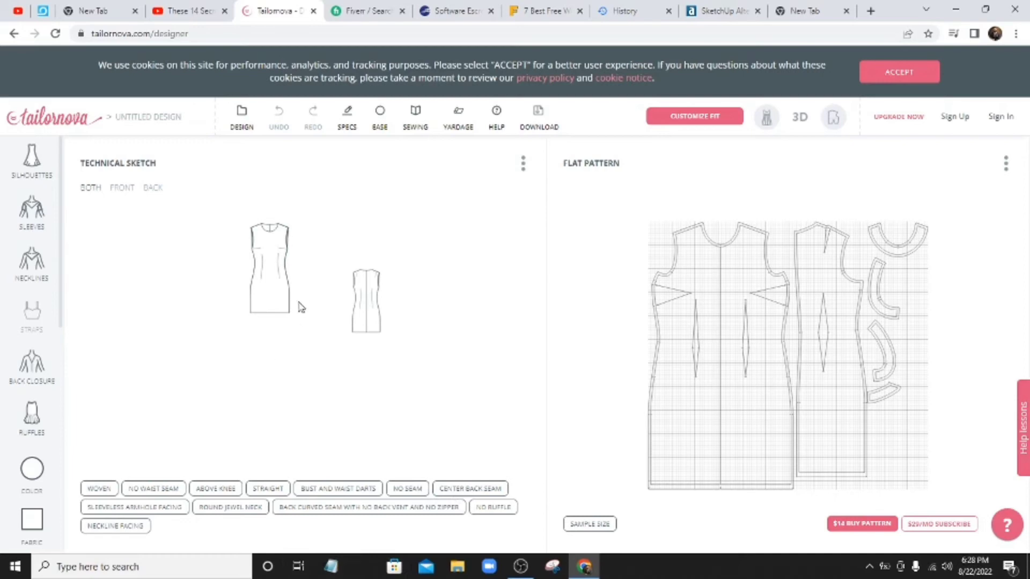
Choose Full Fitted Sleeves under Sleeves, undo it, then redo it.
{"action": "left_click", "coordinate": [32, 213]}
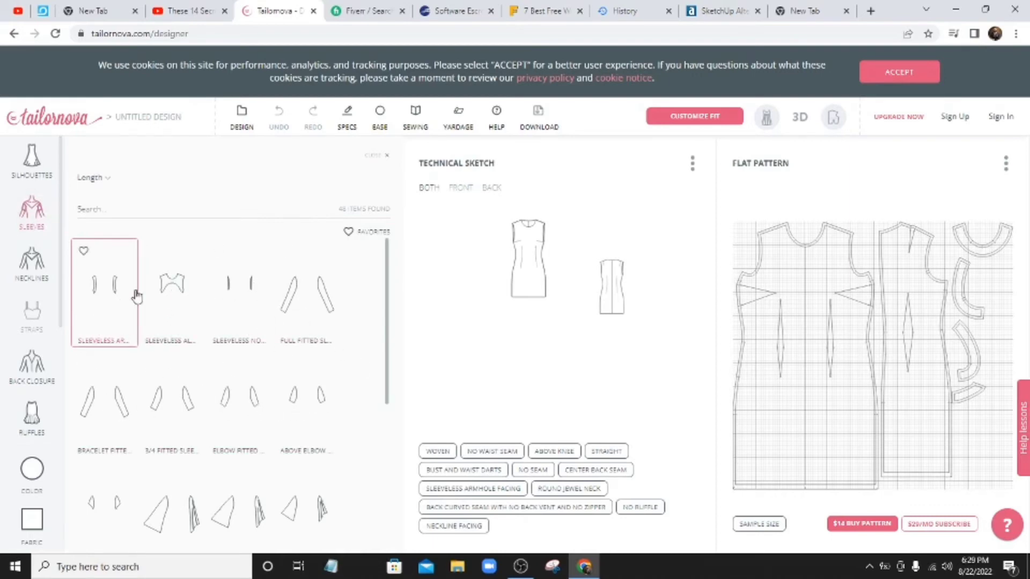
{"action": "left_click", "coordinate": [326, 295]}
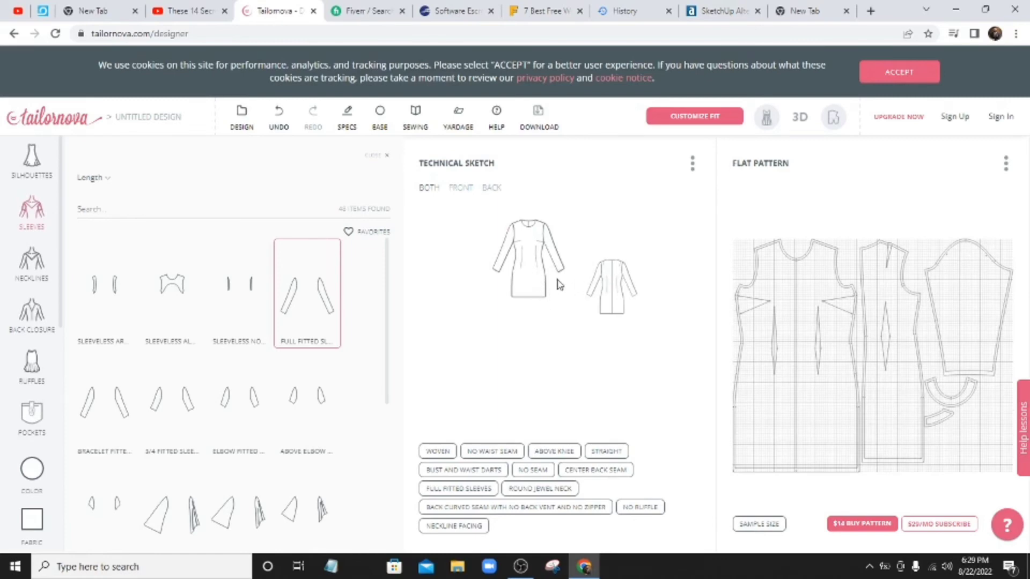
{"action": "left_click", "coordinate": [278, 128]}
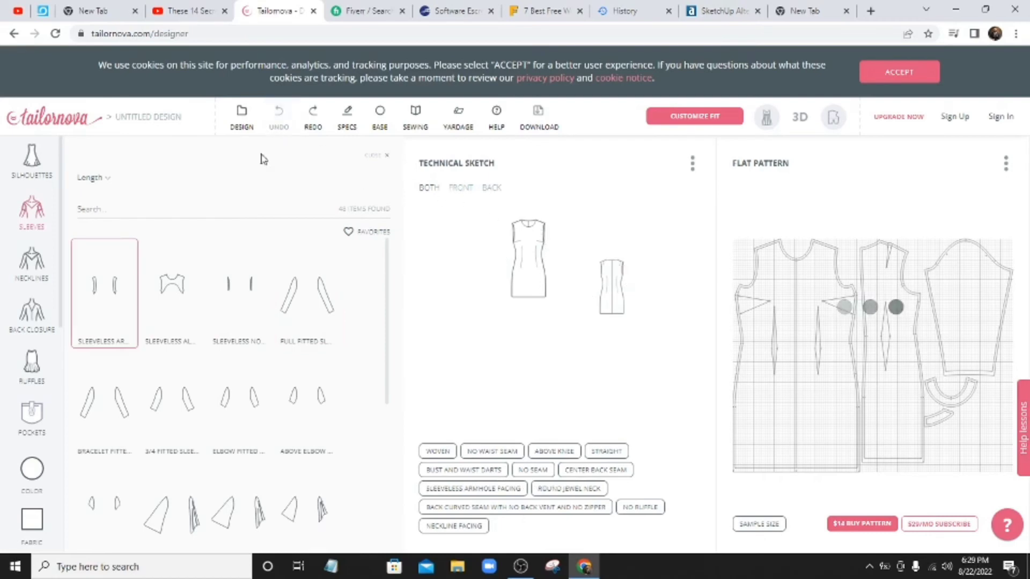
{"action": "left_click", "coordinate": [312, 120]}
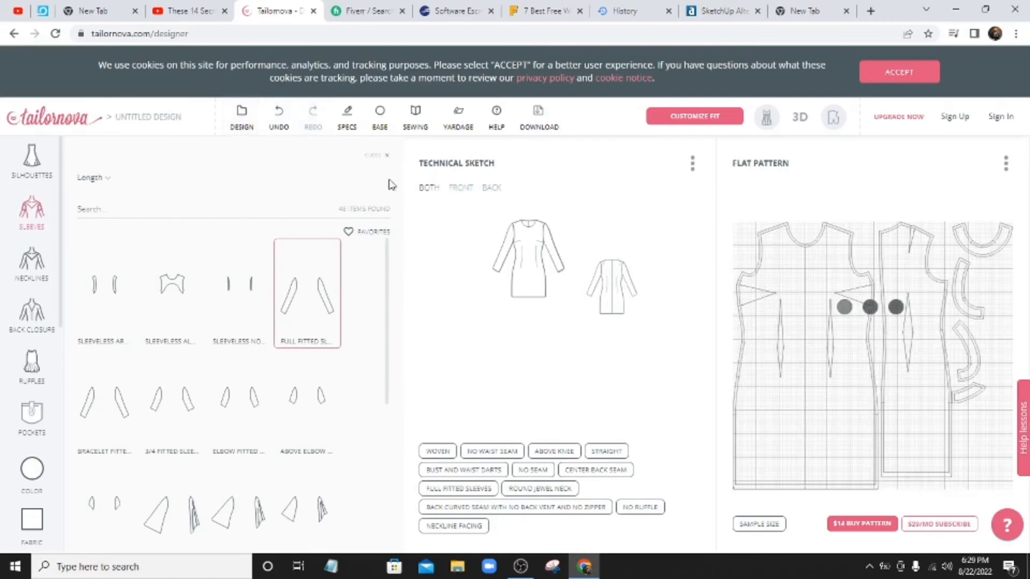